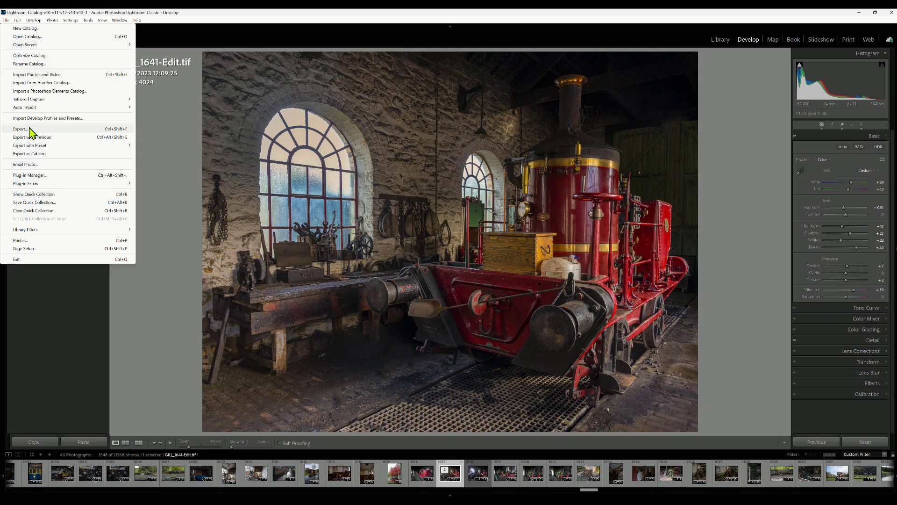
- Switch to the Library module and show the full metadata of the selected red engine photo
{"action": "left_click", "coordinate": [720, 40]}
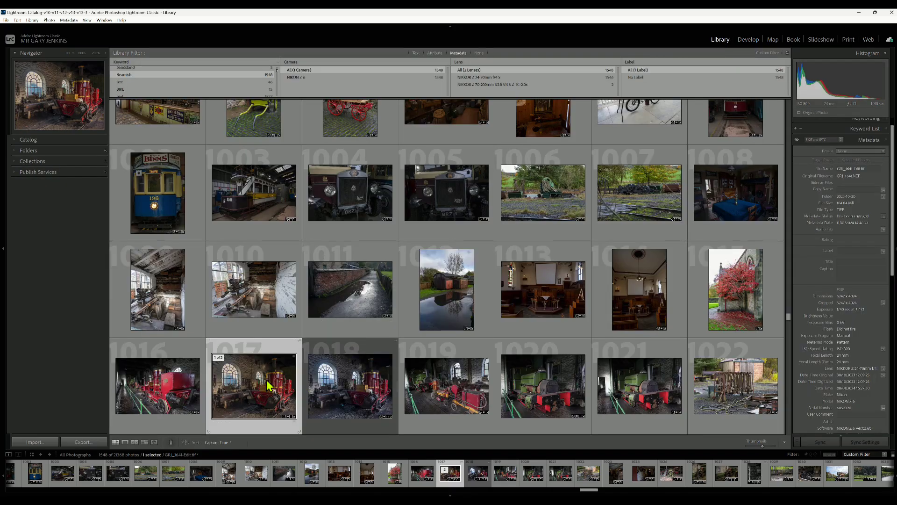
{"action": "left_click", "coordinate": [885, 141]}
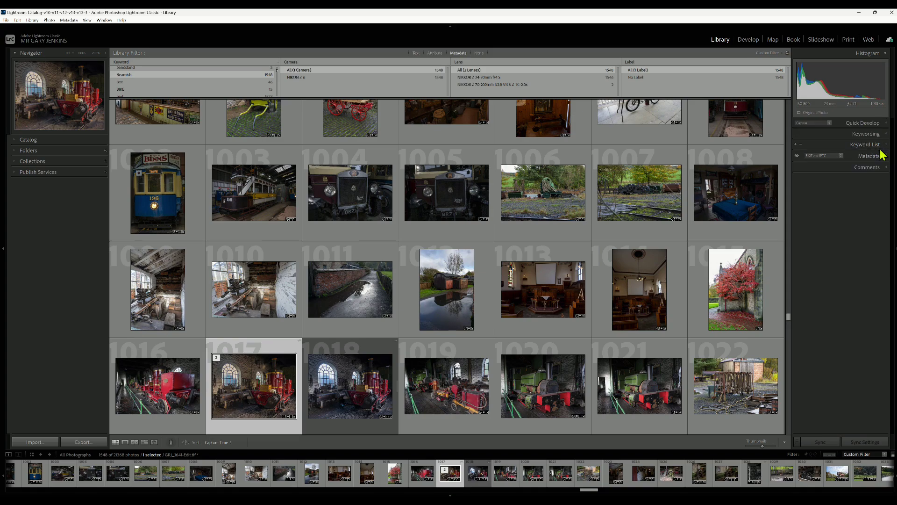
{"action": "left_click", "coordinate": [885, 157]}
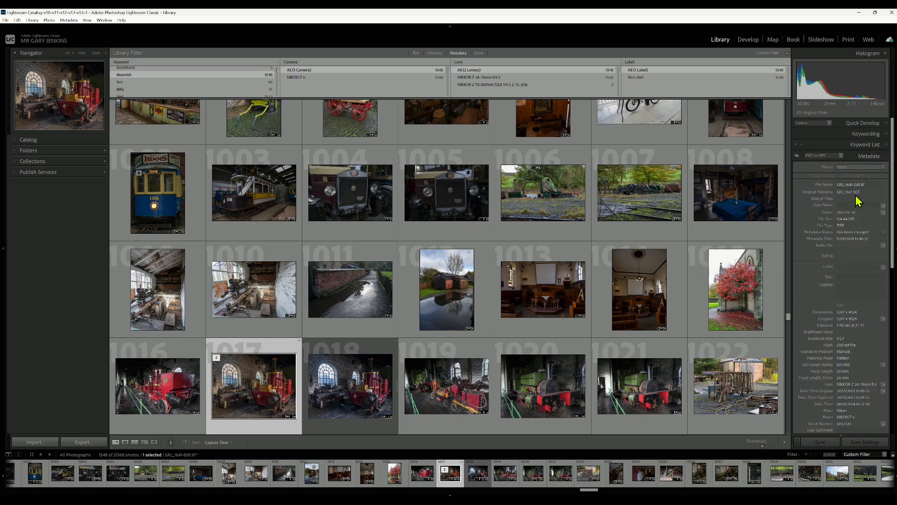
{"action": "scroll", "coordinate": [859, 200], "scroll_direction": "down", "scroll_amount": 3}
{"action": "scroll", "coordinate": [859, 200], "scroll_direction": "down", "scroll_amount": 5}
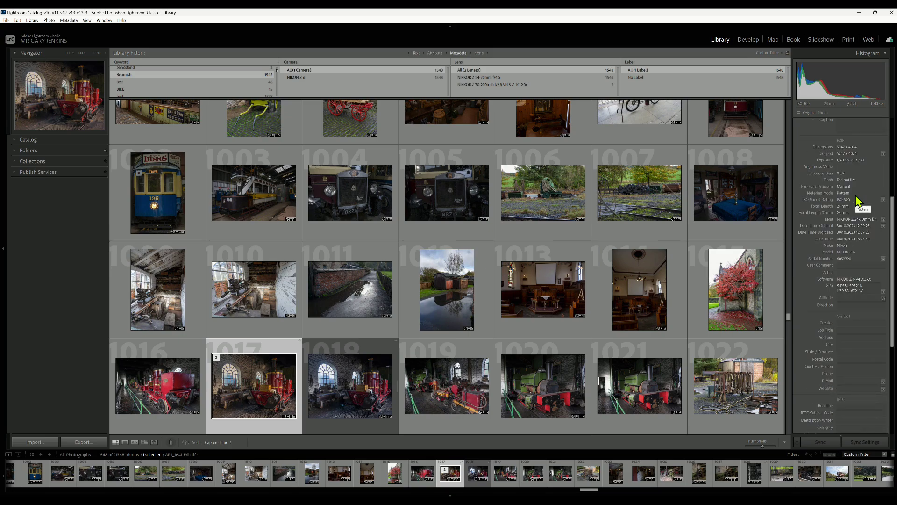
{"action": "scroll", "coordinate": [859, 200], "scroll_direction": "up", "scroll_amount": 5}
- Enter "999_Wagon Works" as the photo's title in its metadata
{"action": "left_click", "coordinate": [851, 223]}
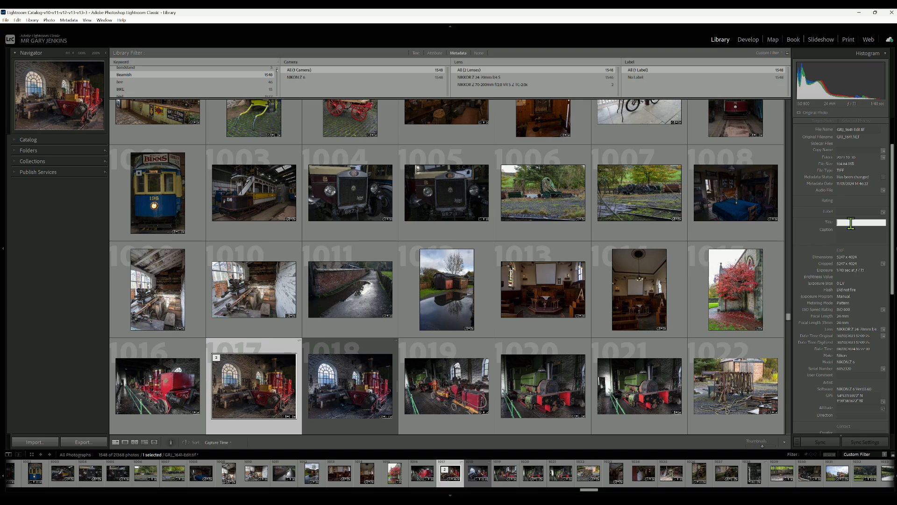
{"action": "type", "text": "1"}
{"action": "type", "text": "99_"}
{"action": "type", "text": "Wa"}
{"action": "type", "text": "gon Works"}
- Open the export settings for the photo and examine the file naming options and the Title-based custom filename template
{"action": "left_click", "coordinate": [83, 442]}
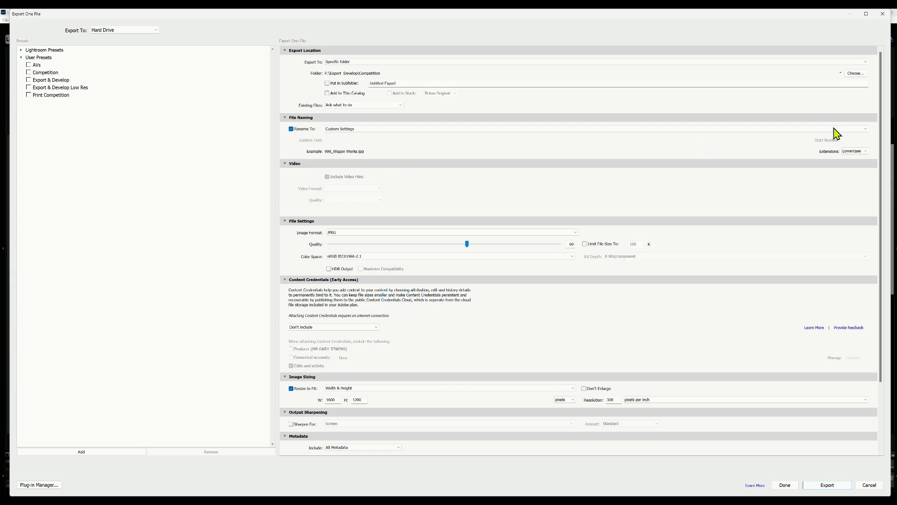
{"action": "left_click", "coordinate": [865, 131]}
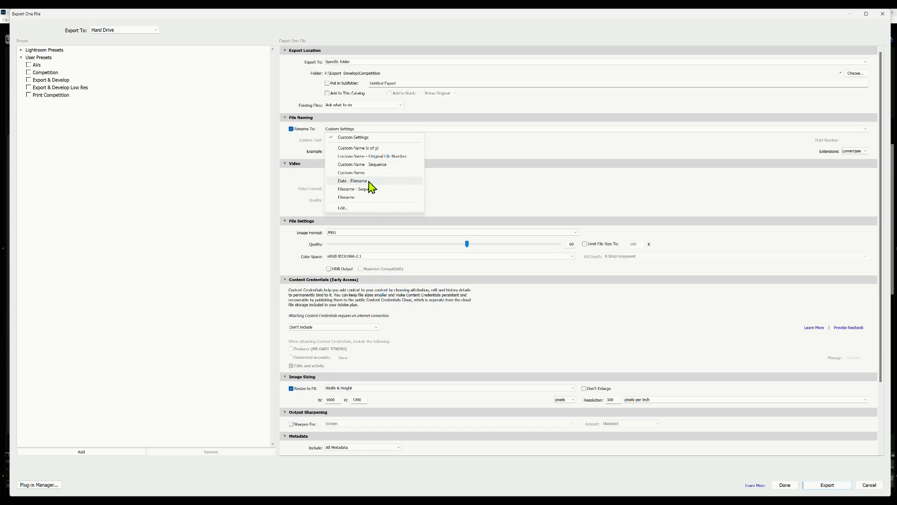
{"action": "left_click", "coordinate": [477, 193]}
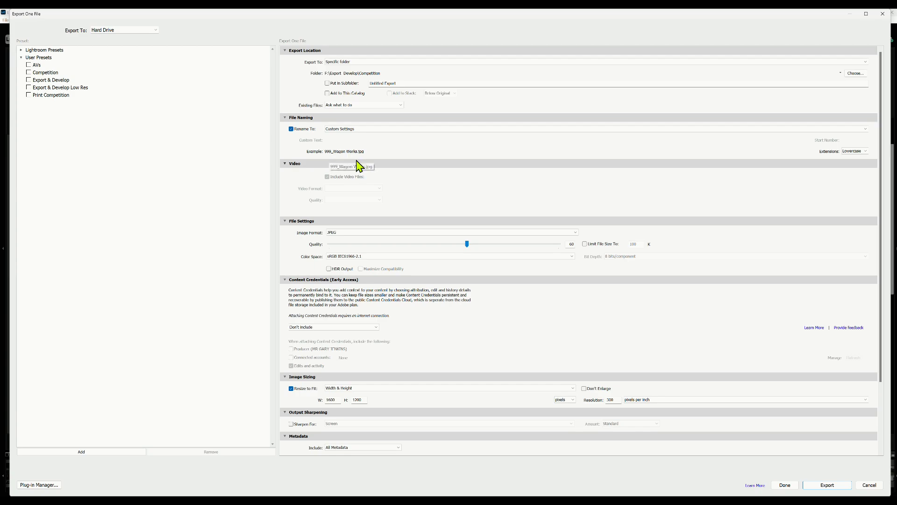
{"action": "left_click", "coordinate": [865, 130]}
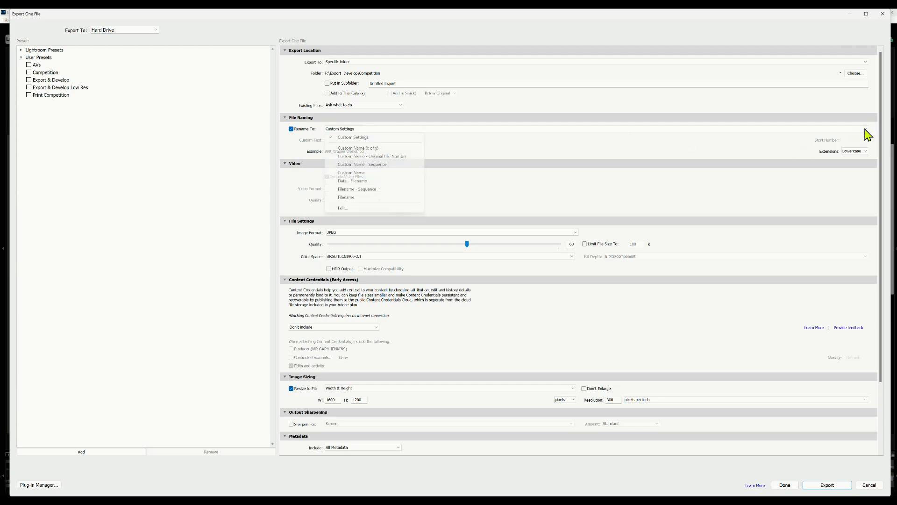
{"action": "left_click", "coordinate": [369, 208]}
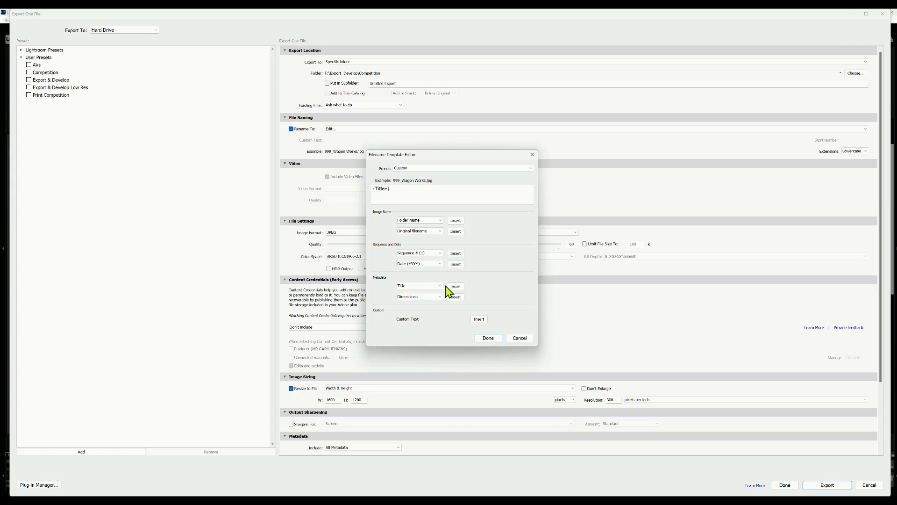
{"action": "left_click", "coordinate": [531, 155]}
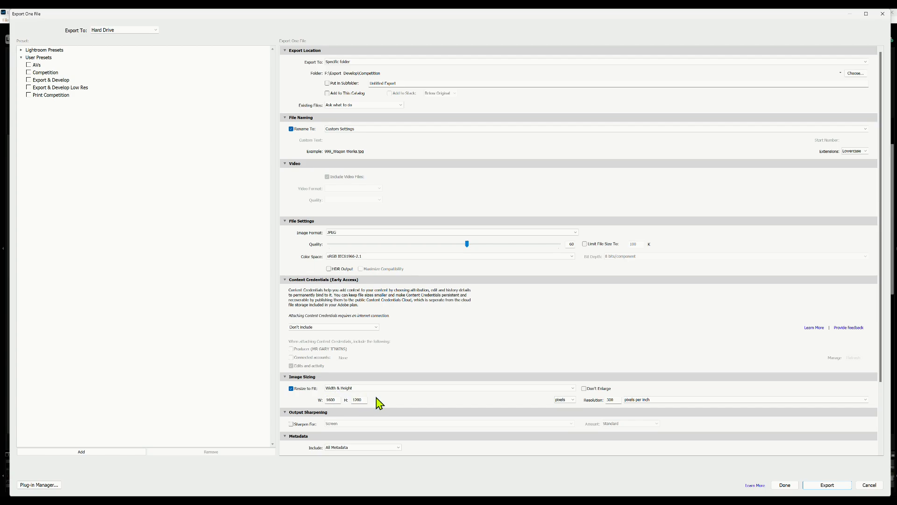
- Export the photo as a JPEG to the Competition folder and check that folder in File Explorer
{"action": "left_click", "coordinate": [826, 485]}
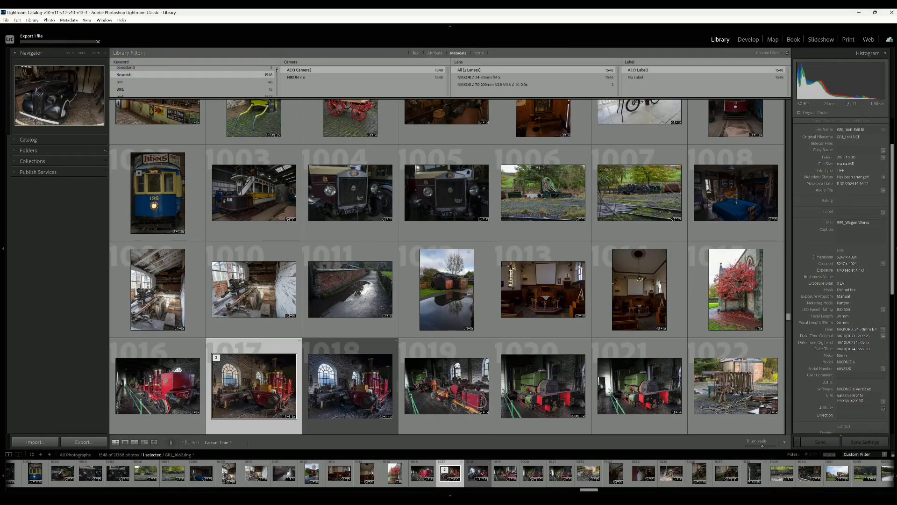
{"action": "mouse_move", "coordinate": [425, 498]}
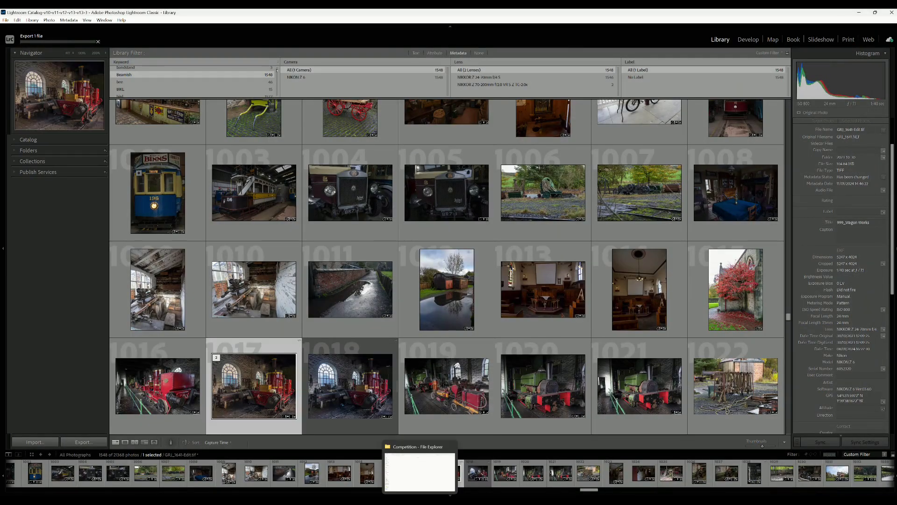
{"action": "left_click", "coordinate": [424, 488]}
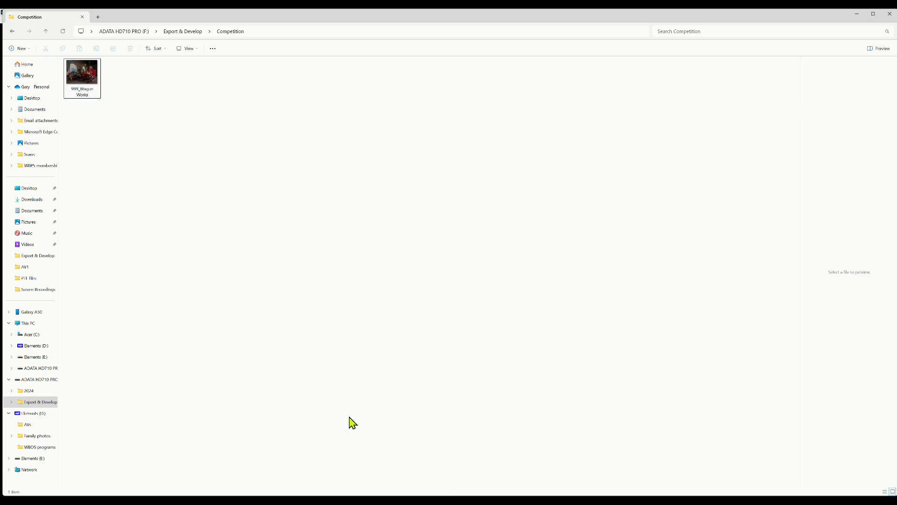
- Return to Lightroom Classic, reopen the export settings for the photo and set Resize to Fit to Megapixels
{"action": "mouse_move", "coordinate": [497, 501]}
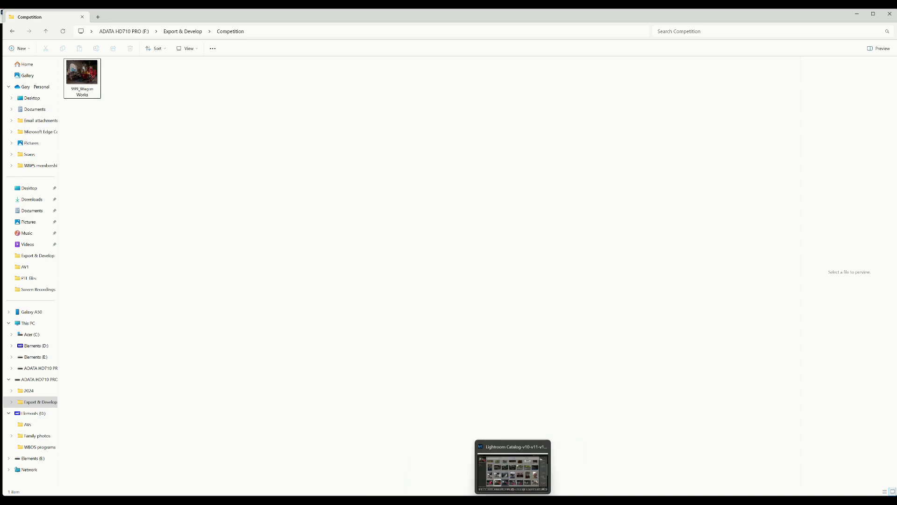
{"action": "left_click", "coordinate": [513, 499]}
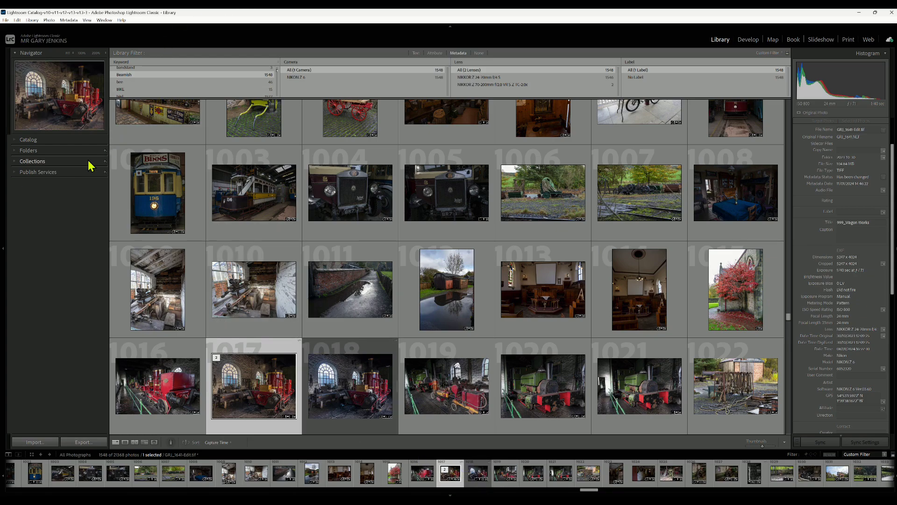
{"action": "left_click", "coordinate": [84, 442]}
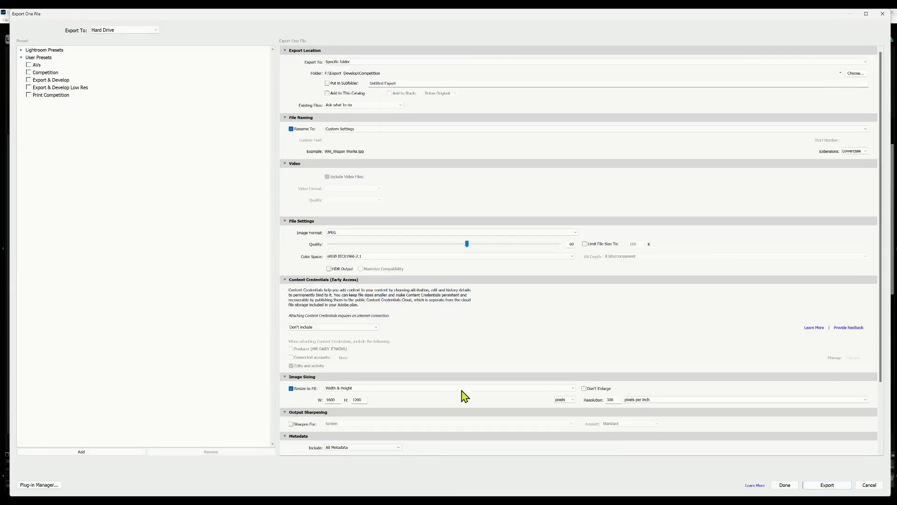
{"action": "left_click", "coordinate": [573, 388]}
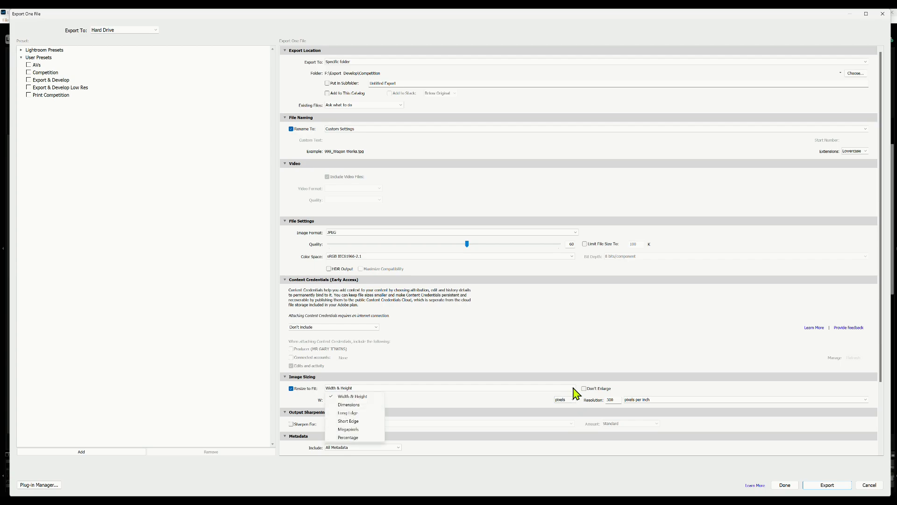
{"action": "left_click", "coordinate": [354, 430]}
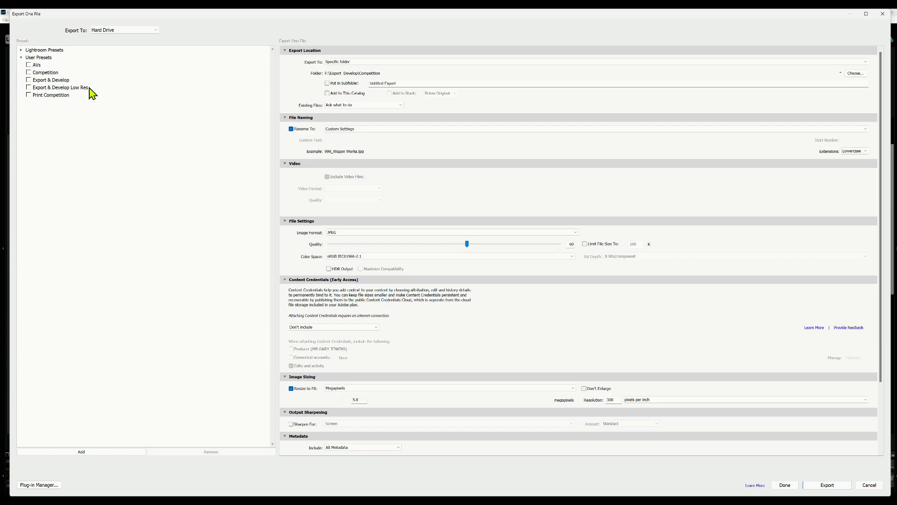
- Save the current export settings as a new preset named "demo" in the User Presets folder
{"action": "left_click", "coordinate": [92, 452]}
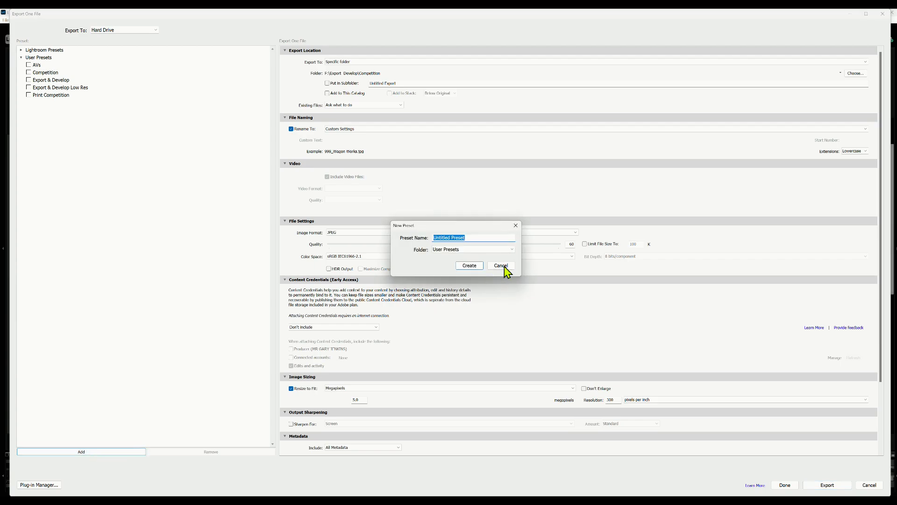
{"action": "type", "text": "d"}
{"action": "type", "text": "e4mo"}
{"action": "key", "text": "BackSpace"}
{"action": "left_click", "coordinate": [472, 266]}
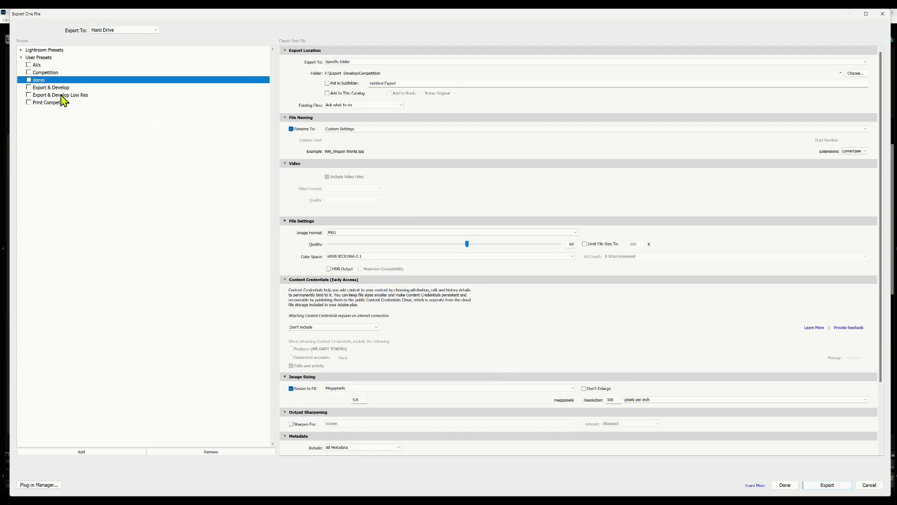
- Compare the export settings stored in the Competition and Print Competition presets, including their image sizing
{"action": "scroll", "coordinate": [410, 166], "scroll_direction": "down", "scroll_amount": 3}
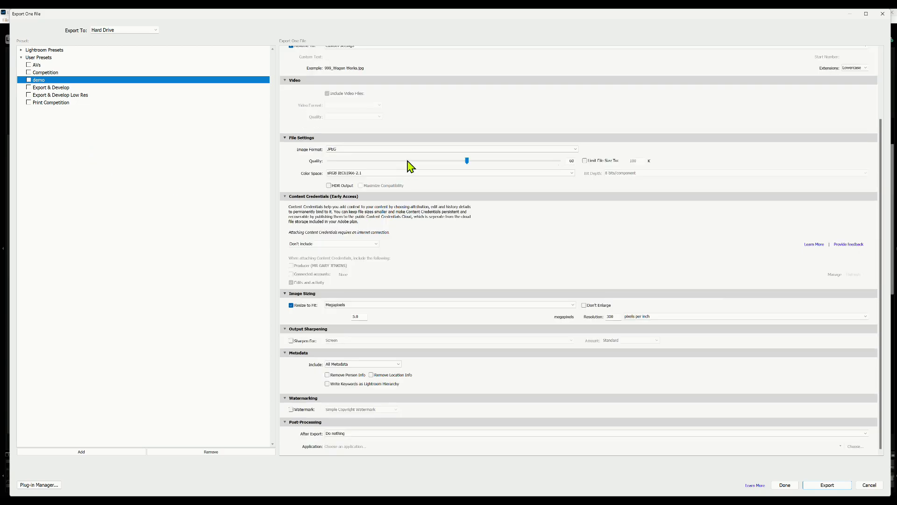
{"action": "left_click", "coordinate": [45, 74]}
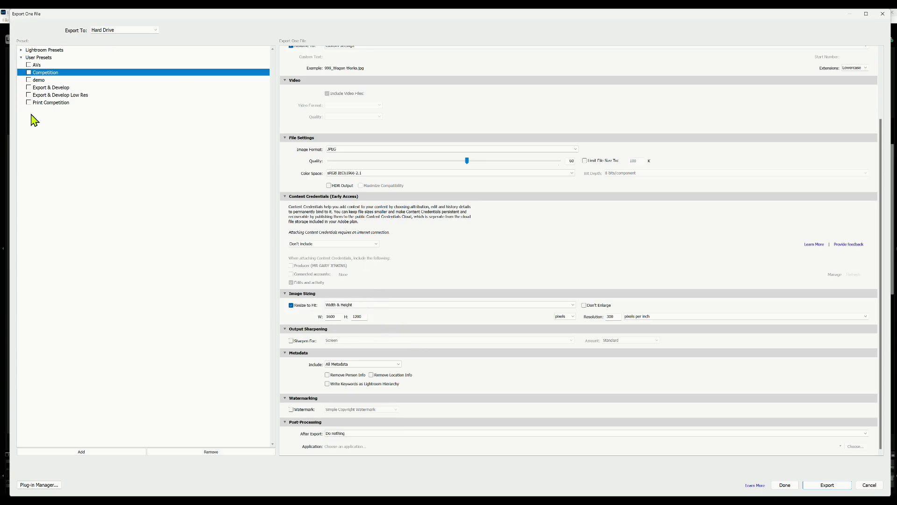
{"action": "left_click", "coordinate": [51, 103]}
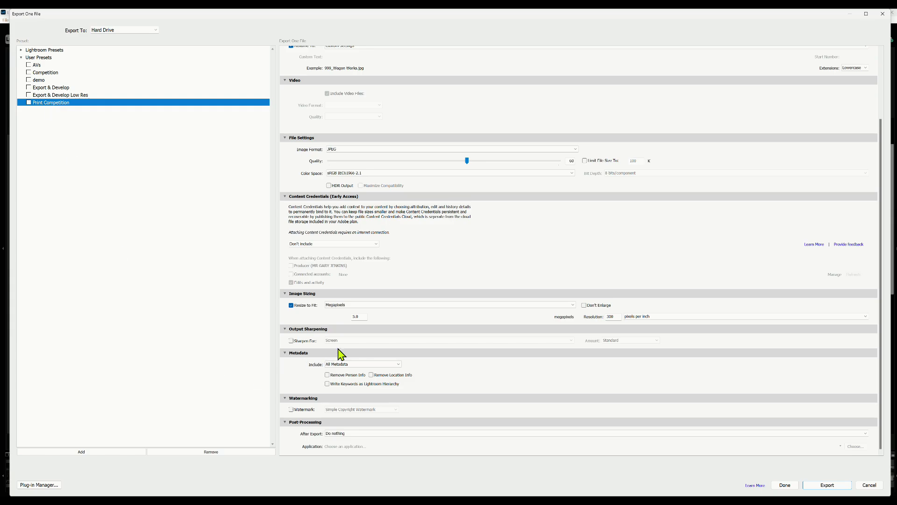